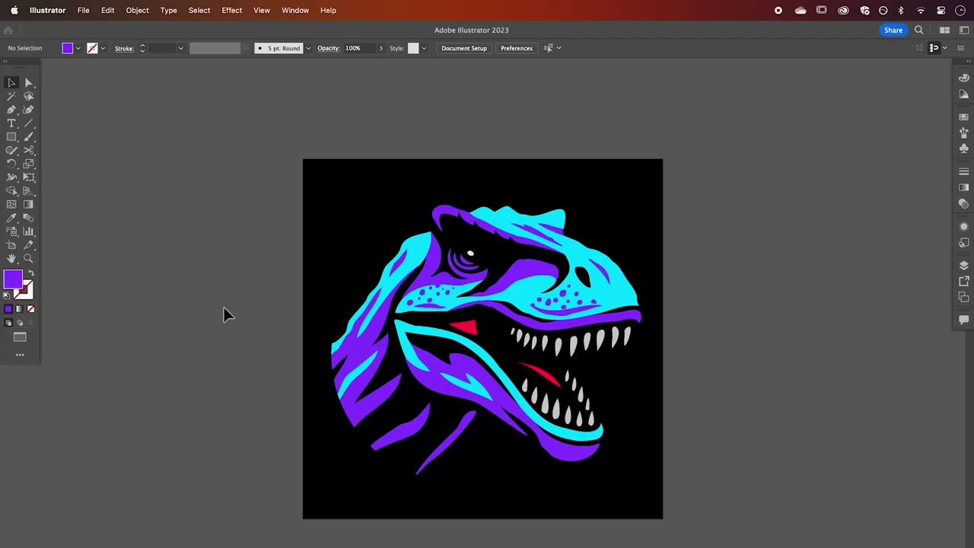
Convert the dinosaur image into a 100 × 100 tile object mosaic with Delete Raster on
left_click(11, 245)
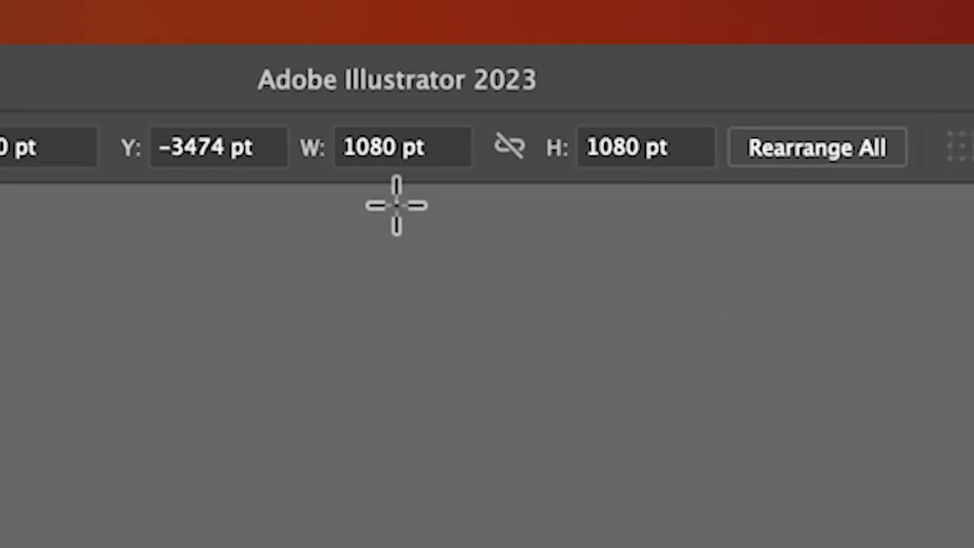
key("Escape")
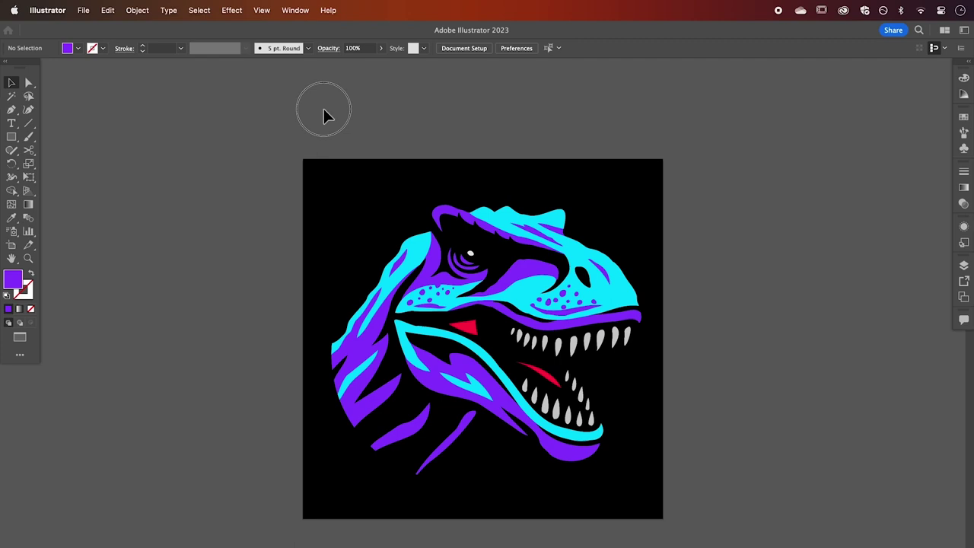
left_click(655, 502)
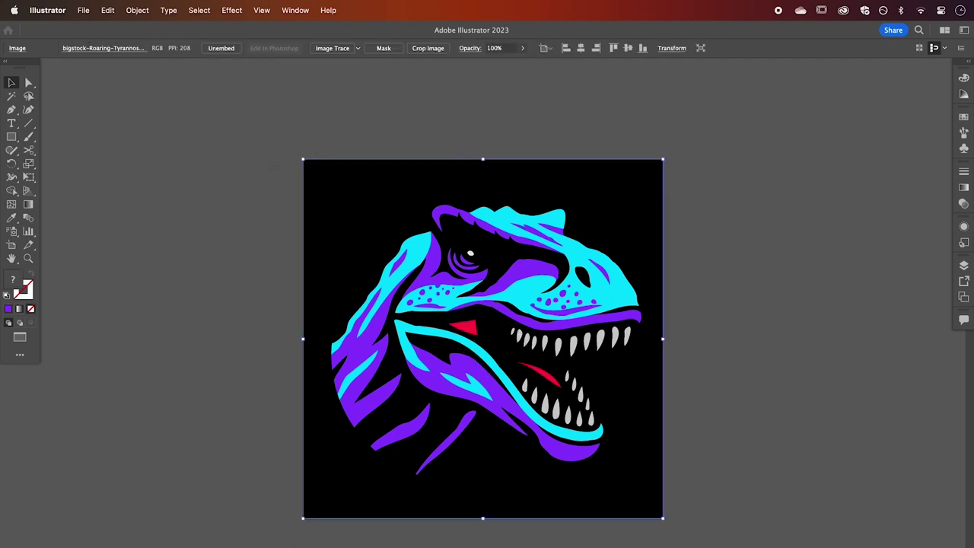
left_click(137, 10)
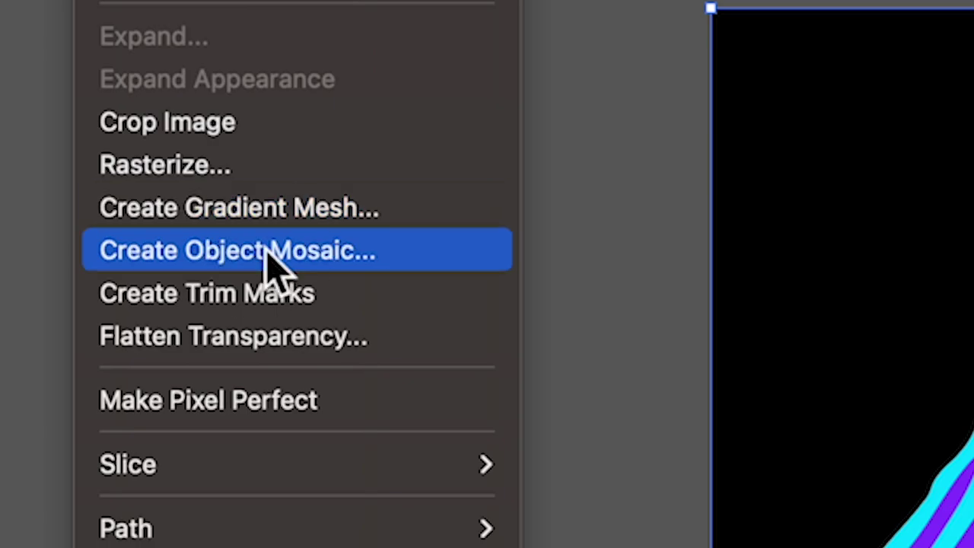
left_click(267, 251)
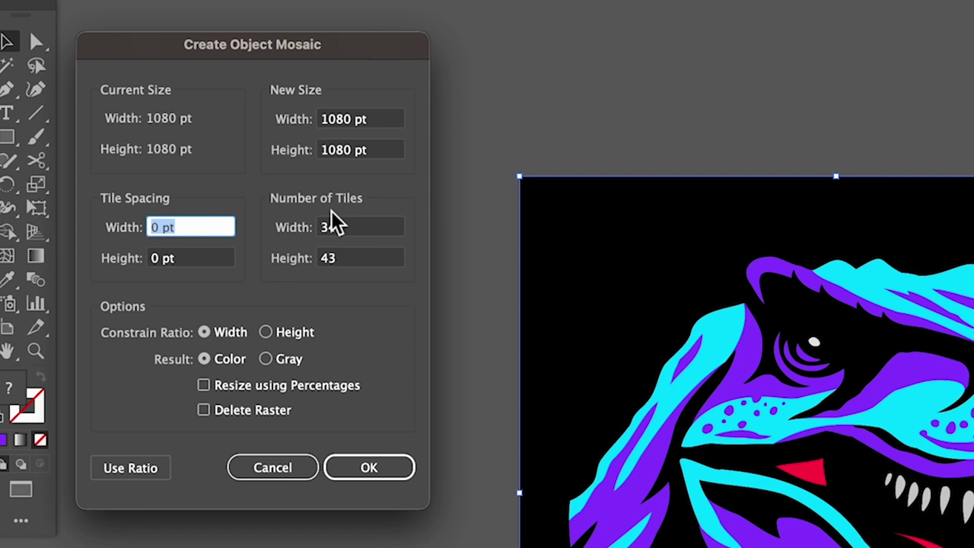
double_click(352, 230)
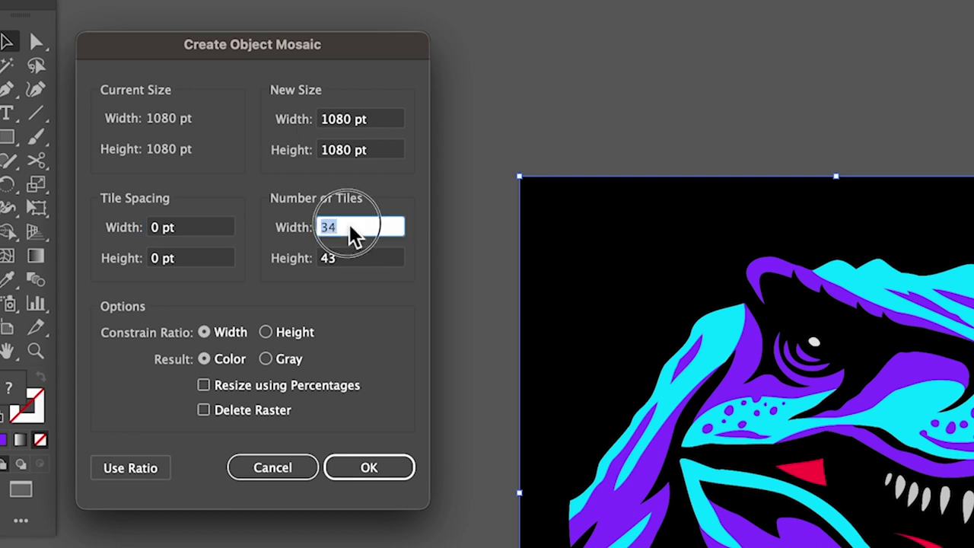
type("100")
double_click(355, 259)
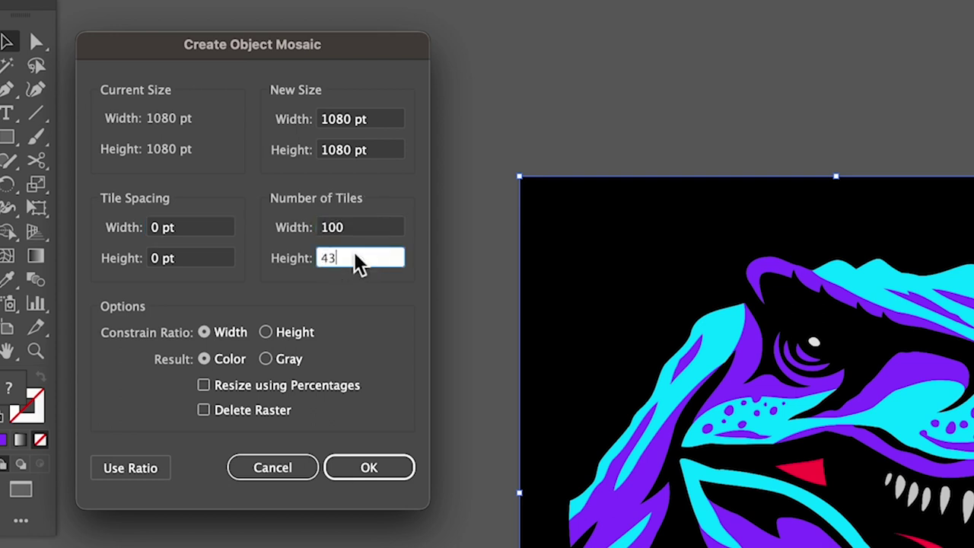
type("100")
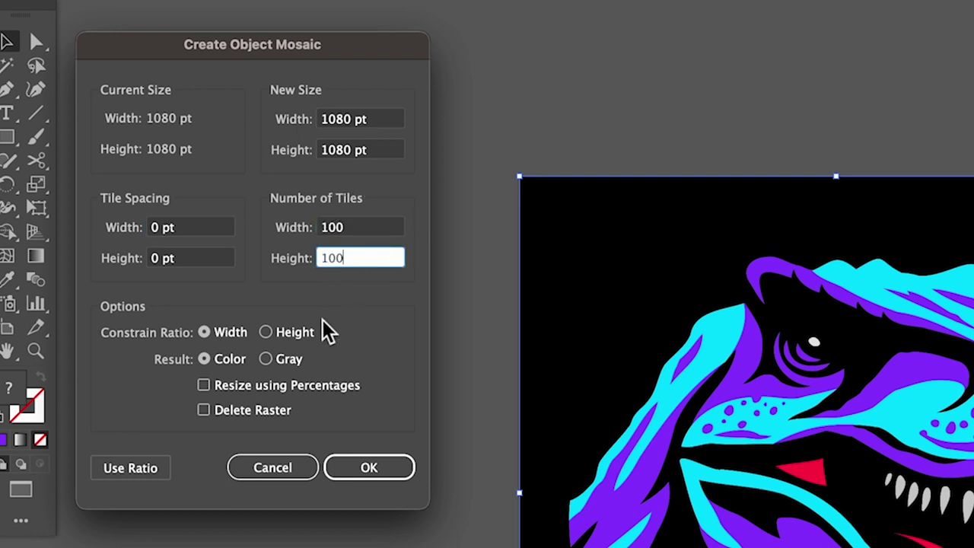
left_click(205, 412)
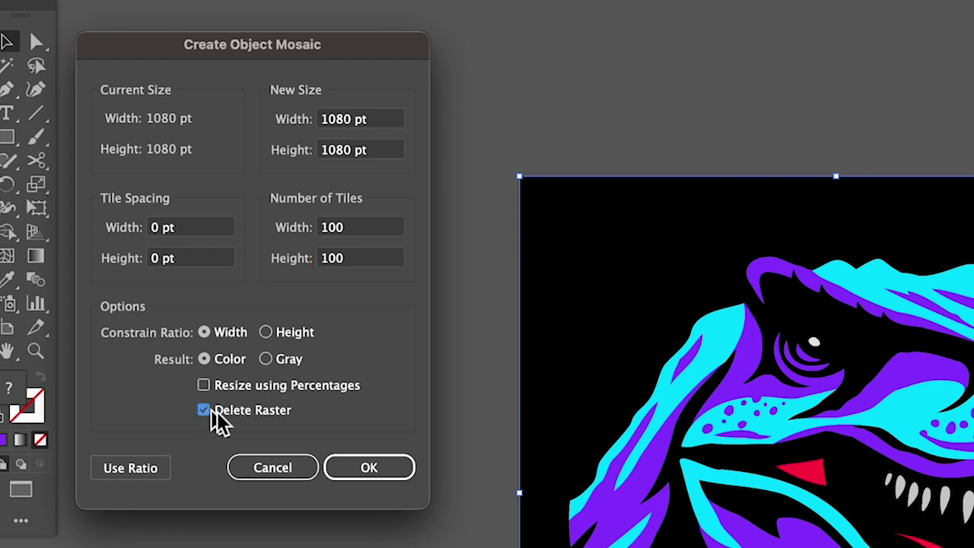
left_click(369, 469)
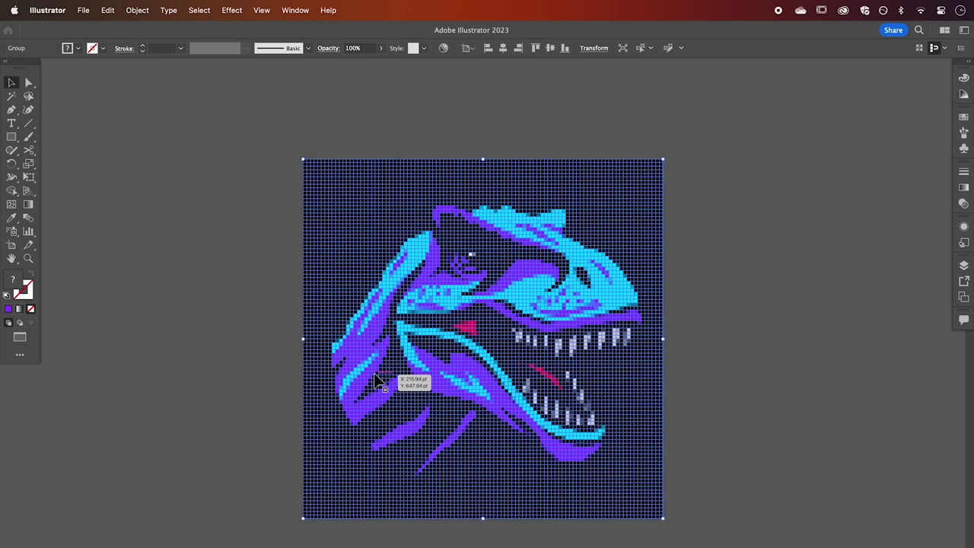
Drag one purple pixel square of the dinosaur mosaic up and to the right
left_click(282, 385)
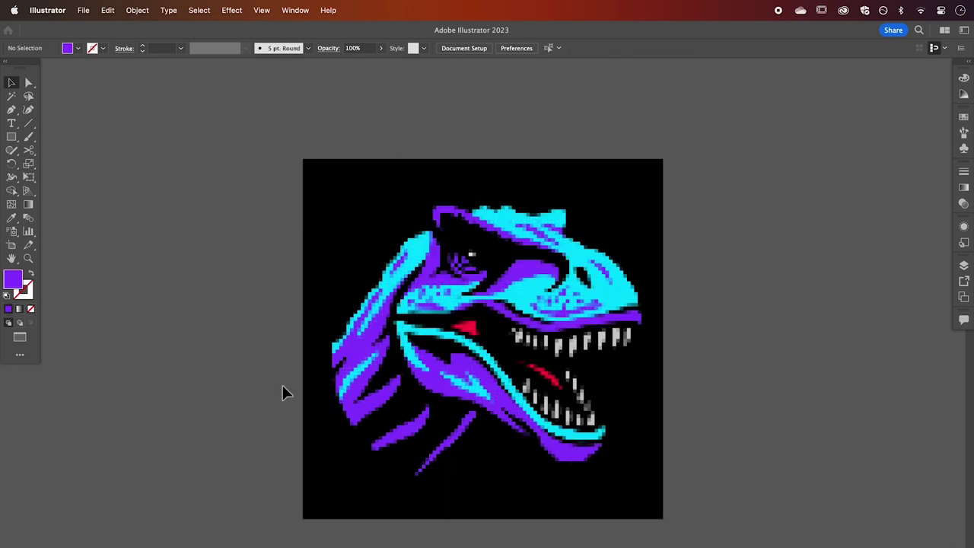
scroll(356, 390, "up", 5)
scroll(356, 390, "up", 3)
key("a")
left_click(357, 375)
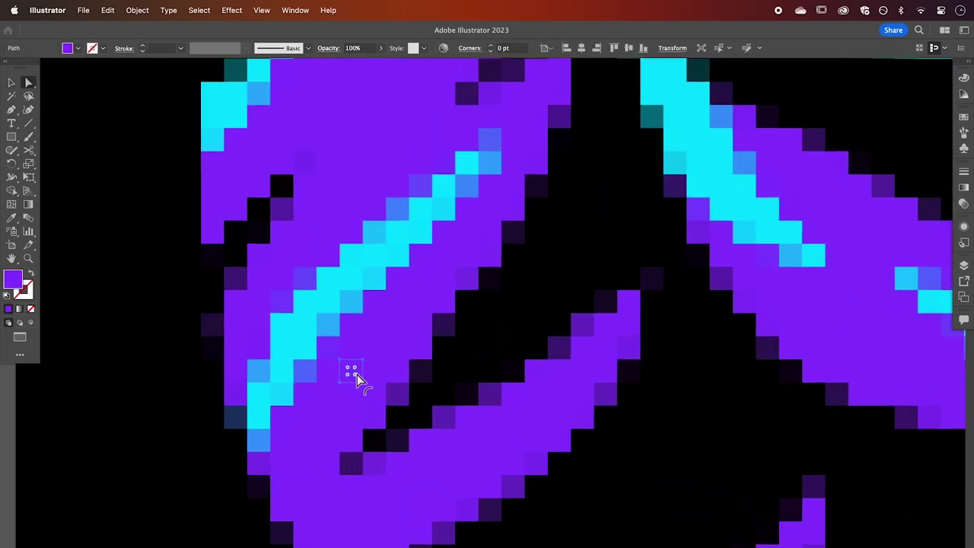
left_click_drag(382, 375, 423, 333)
scroll(421, 332, "down", 3)
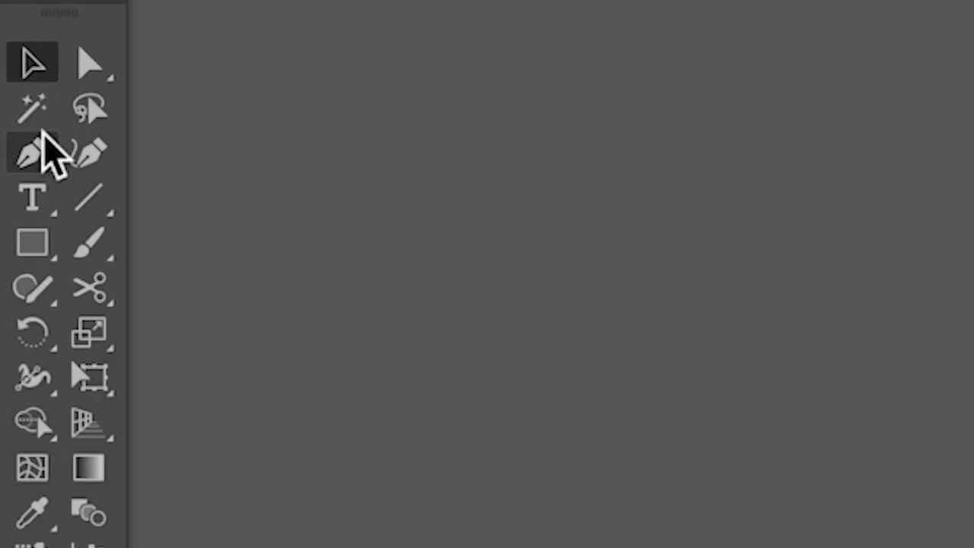
left_click(12, 96)
Magic Wand the black background and lower its Fill Color tolerance to 15
left_click(366, 245)
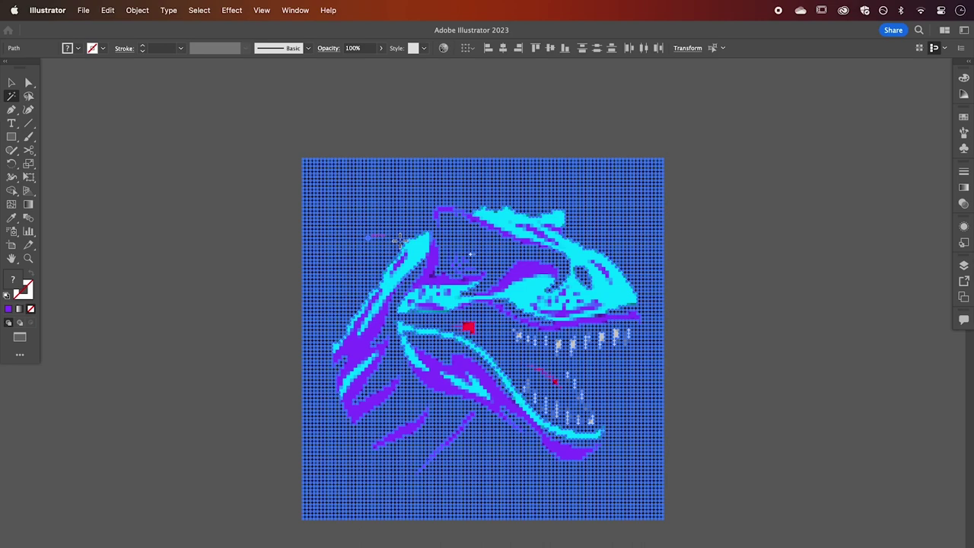
scroll(433, 236, "up", 5)
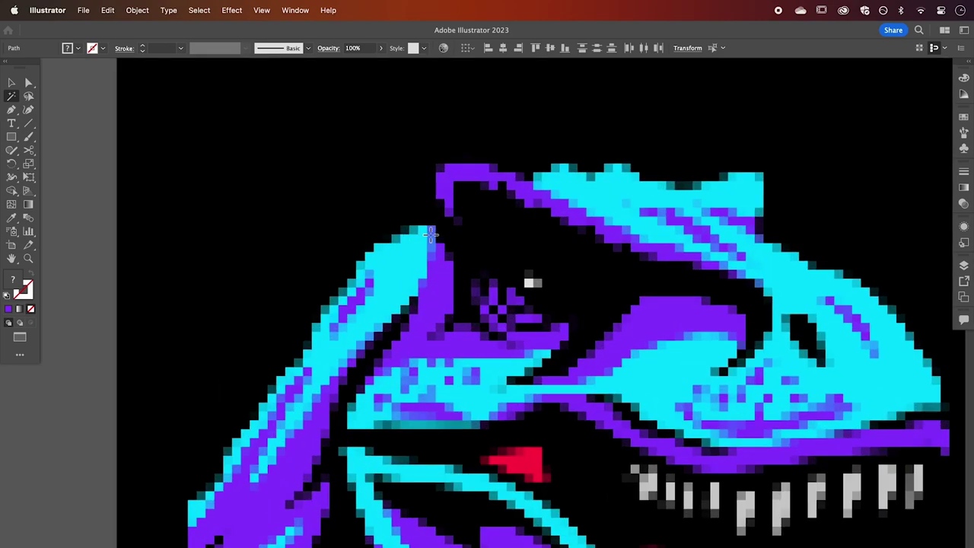
scroll(434, 236, "up", 5)
scroll(430, 233, "up", 5)
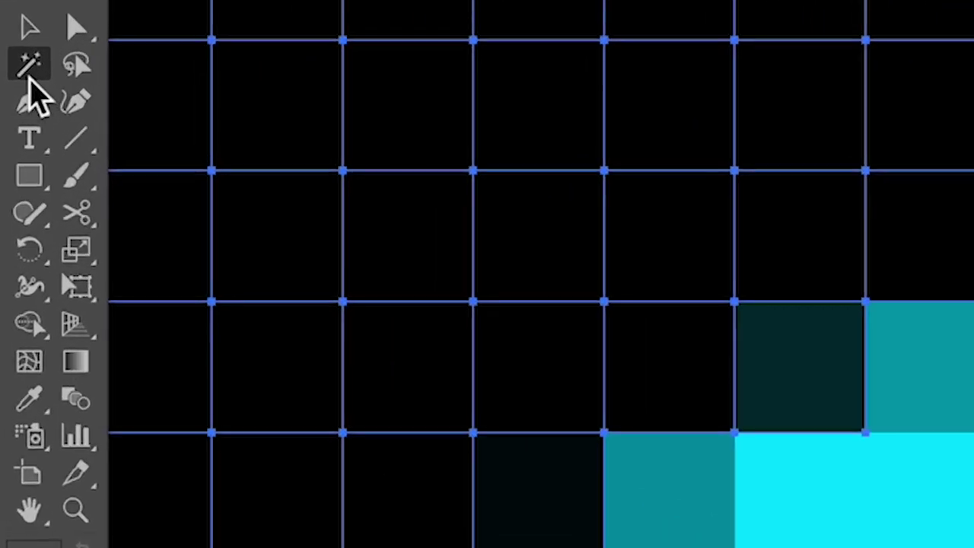
double_click(31, 74)
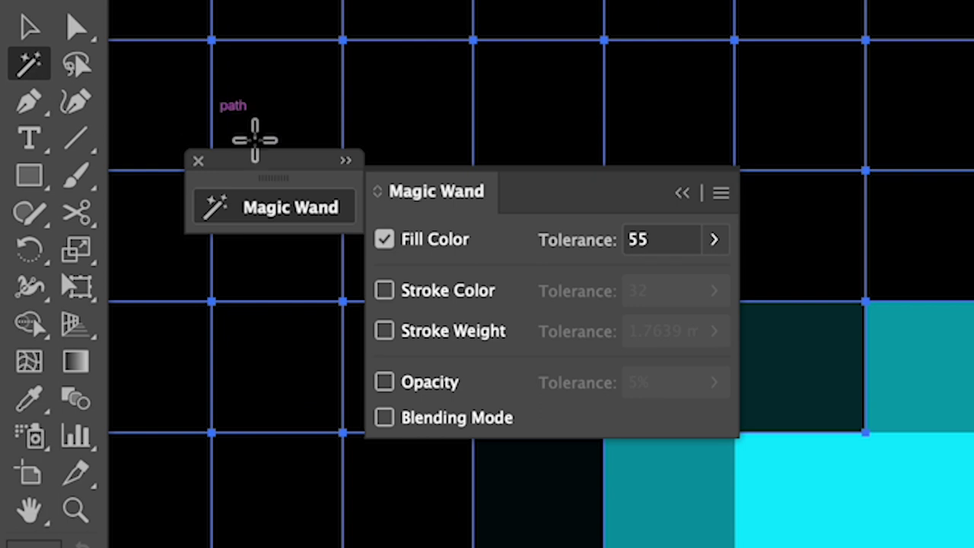
left_click(660, 248)
type("15")
key("Return")
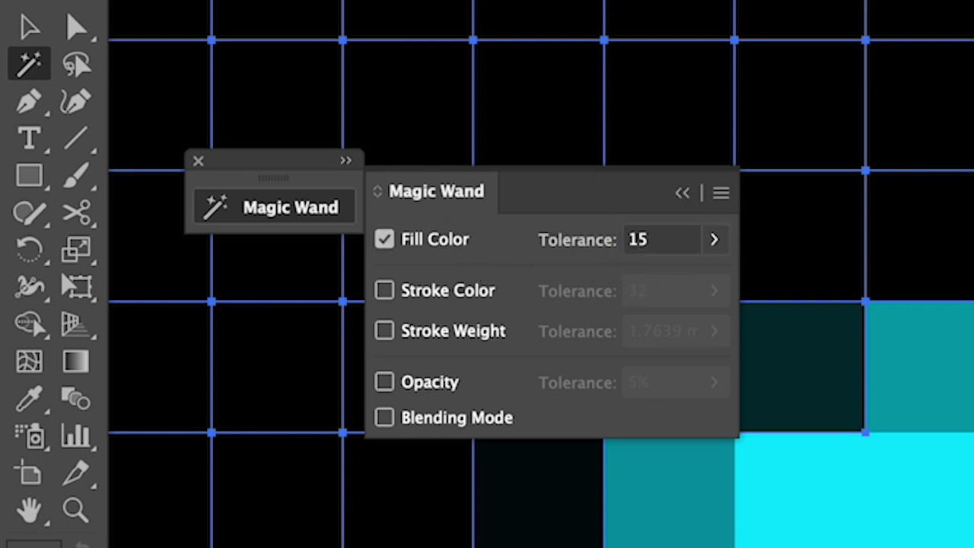
Reselect the black background squares with the tighter tolerance and fit the artboard in view
scroll(337, 180, "up", 3)
scroll(337, 180, "left", 5)
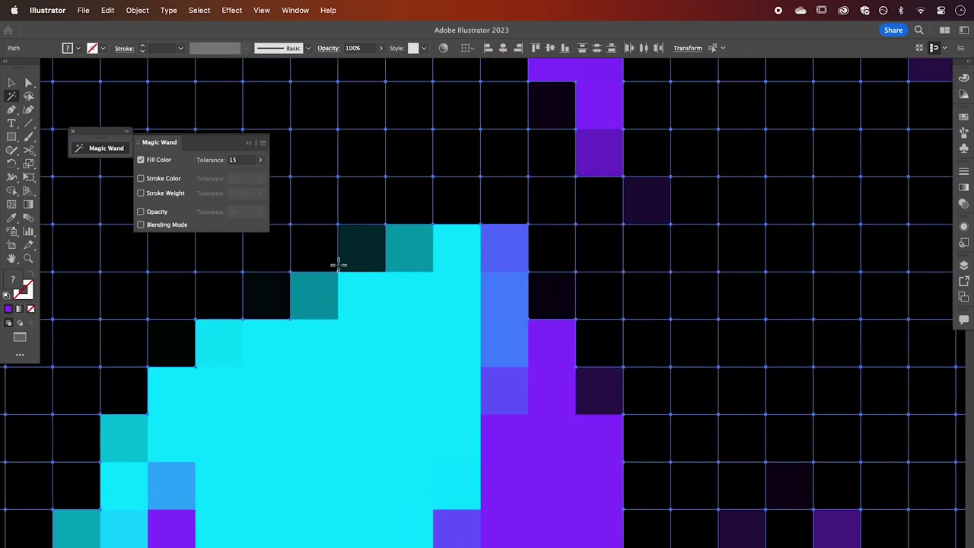
left_click(249, 144)
key("ctrl+0")
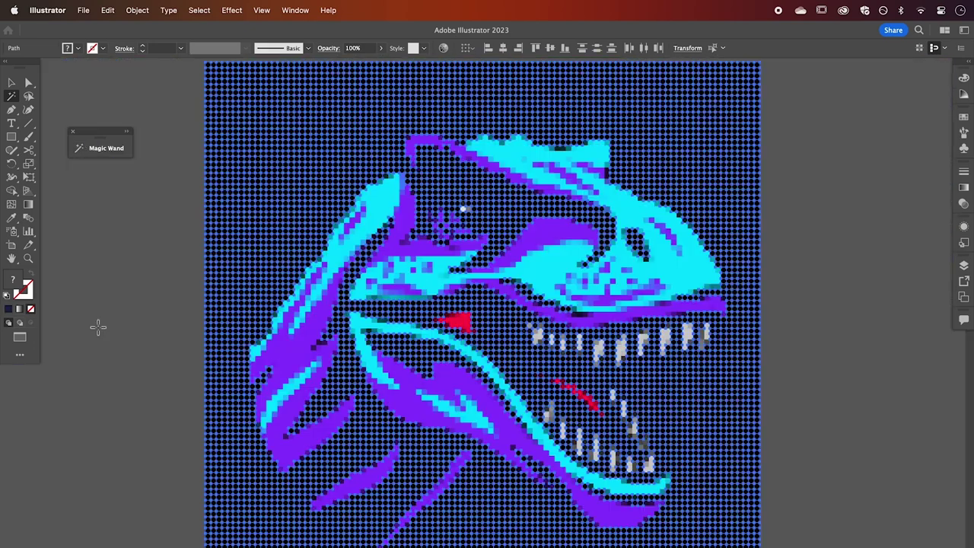
double_click(17, 282)
Fill the selected background squares with a dark purple, then deselect
left_click(495, 277)
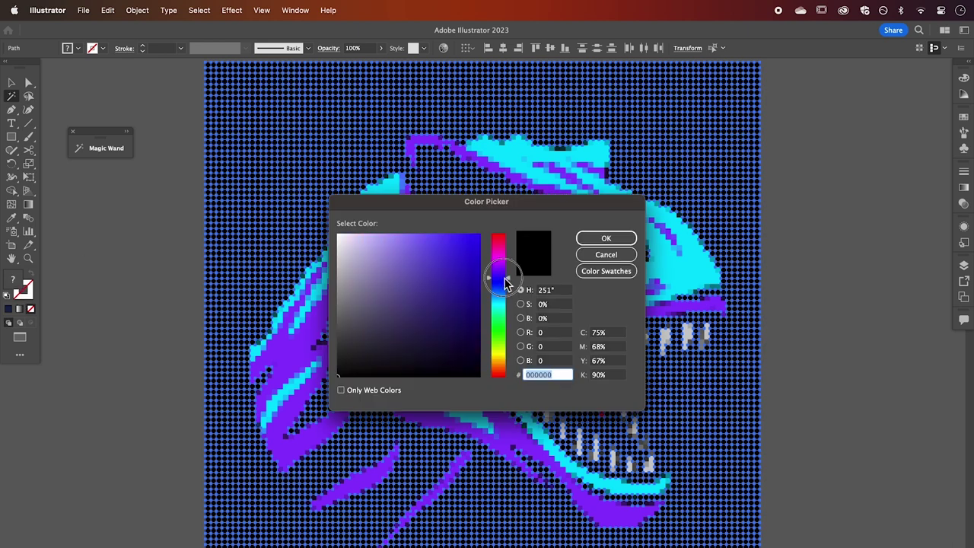
left_click_drag(457, 289, 451, 335)
left_click(606, 239)
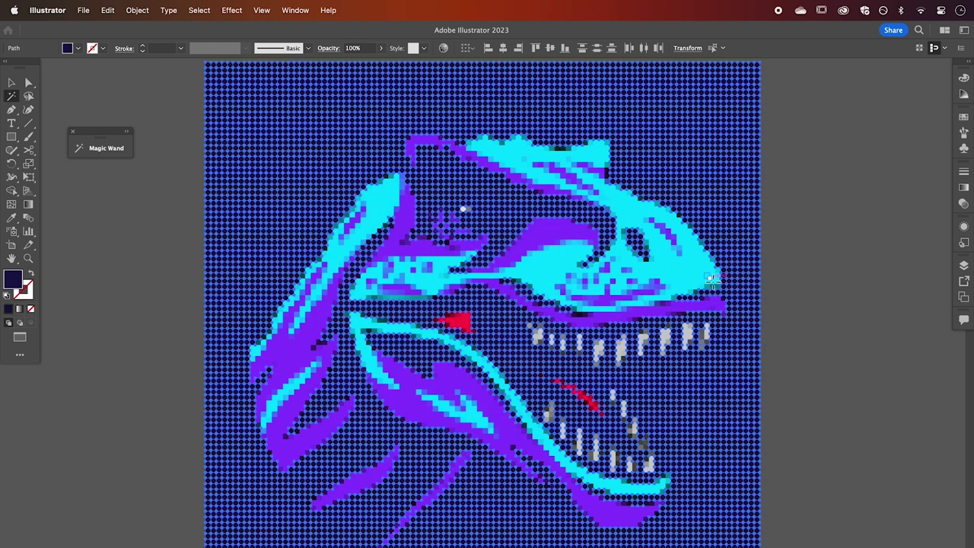
left_click(809, 331)
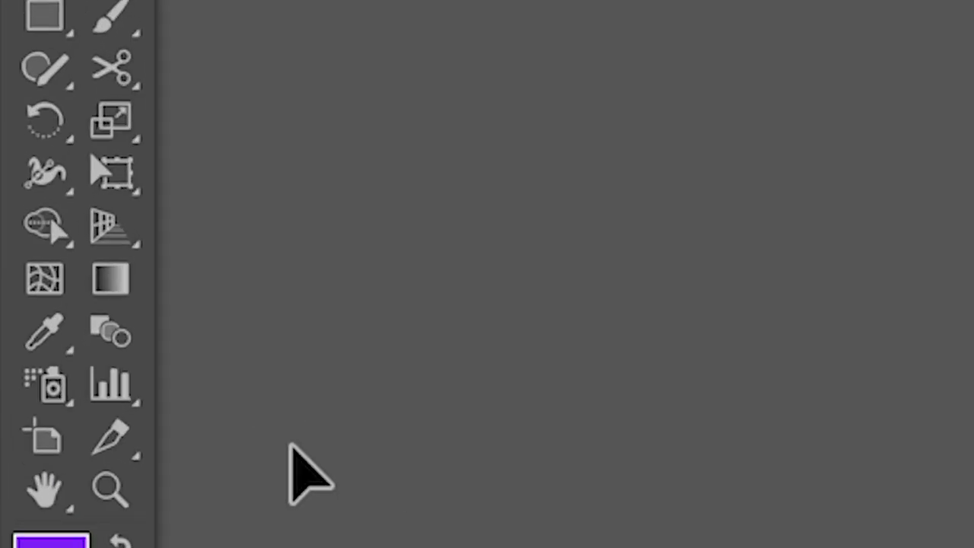
Convert the T-rex mosaic into a Live Paint group with the Live Paint Bucket
left_click(13, 190)
left_click_drag(50, 228, 263, 279)
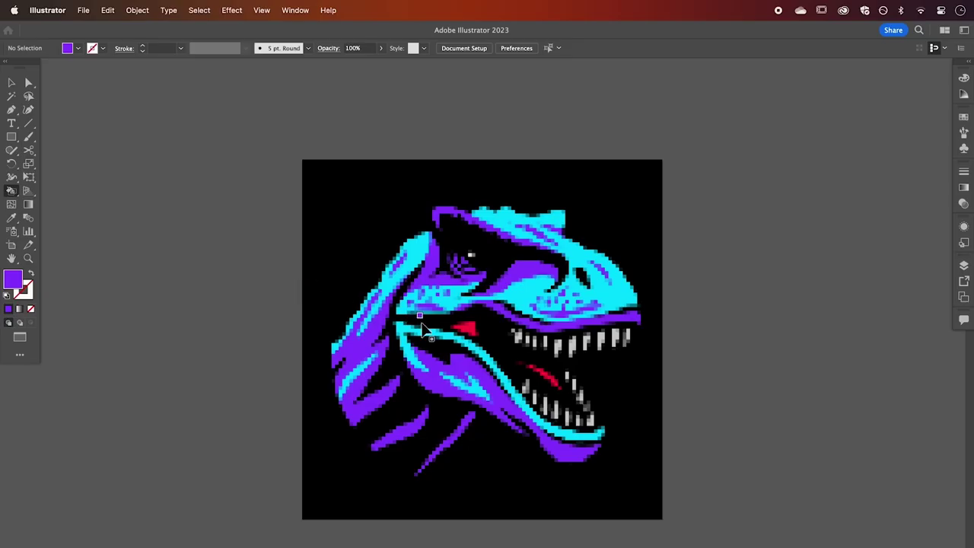
left_click(424, 331)
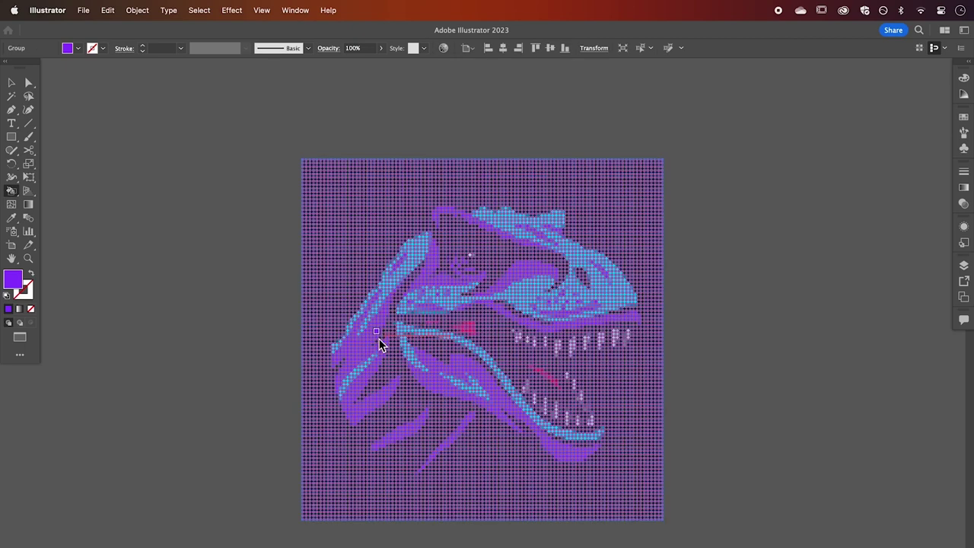
left_click(380, 343)
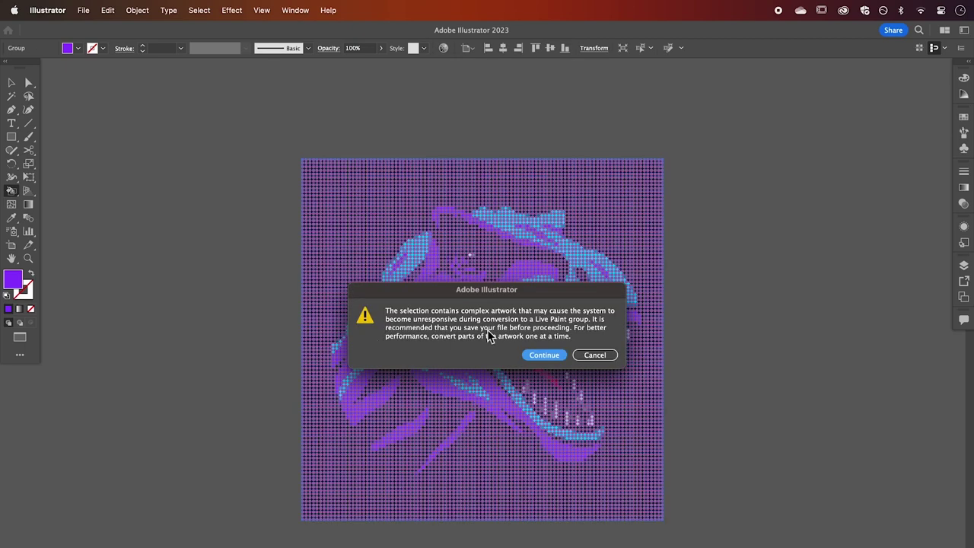
left_click(550, 355)
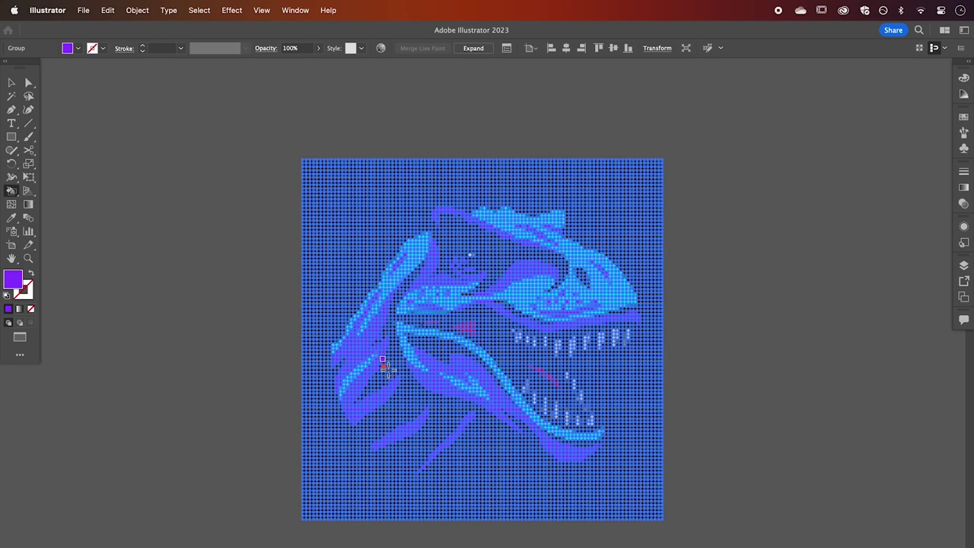
scroll(385, 366, "up", 5)
scroll(385, 367, "up", 5)
scroll(385, 367, "up", 5)
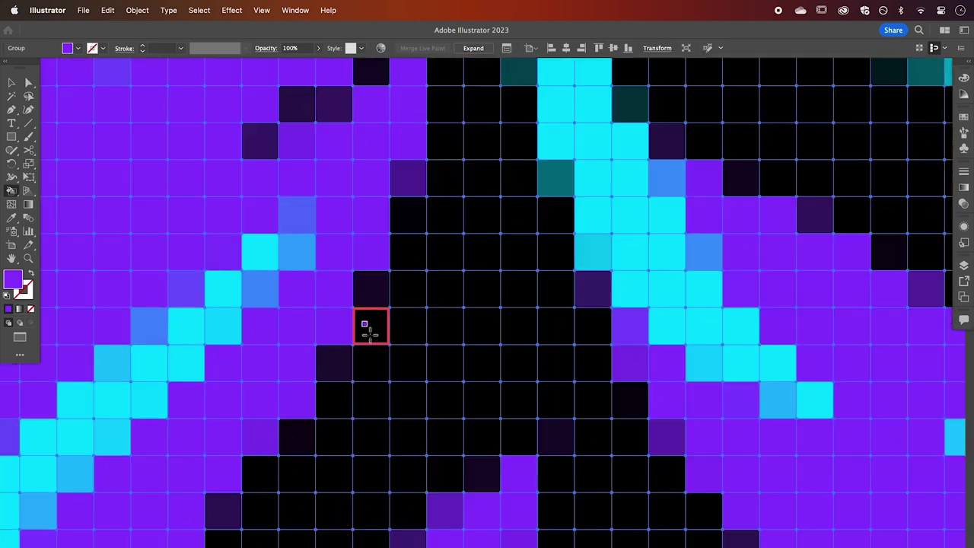
Repaint four stray black cells purple and three purple cells cyan
left_click(370, 328)
left_click(370, 290)
left_click(408, 247)
left_click(405, 227)
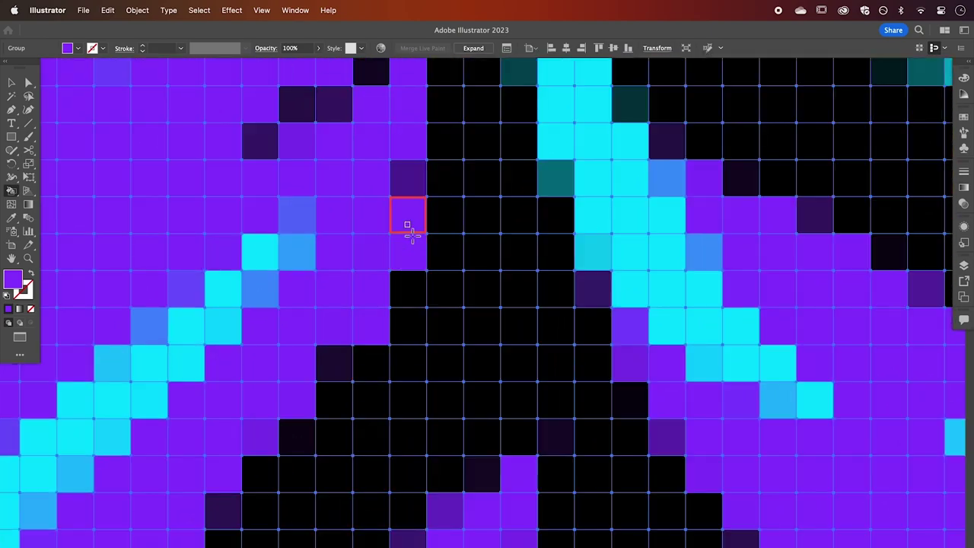
left_click(259, 259, "alt")
left_click(258, 281)
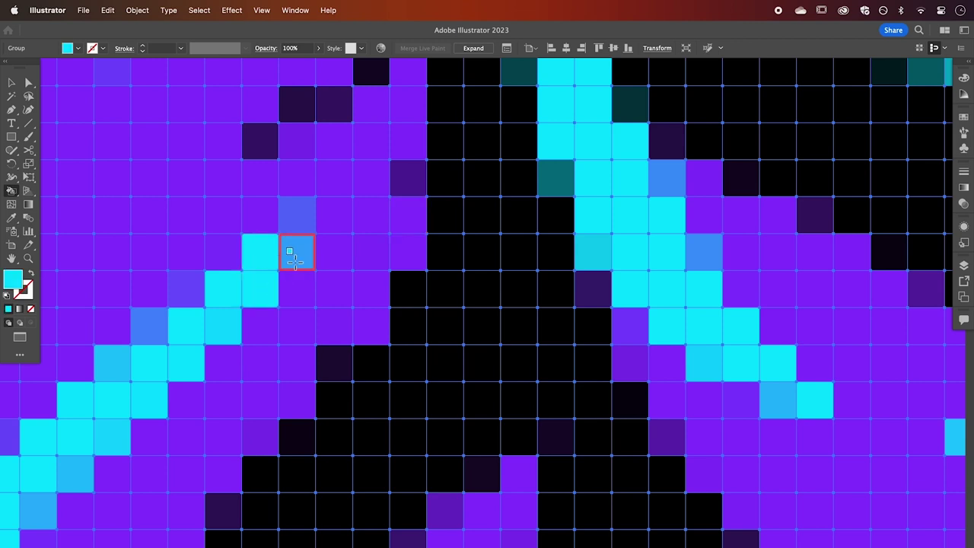
left_click(293, 248)
left_click(301, 220)
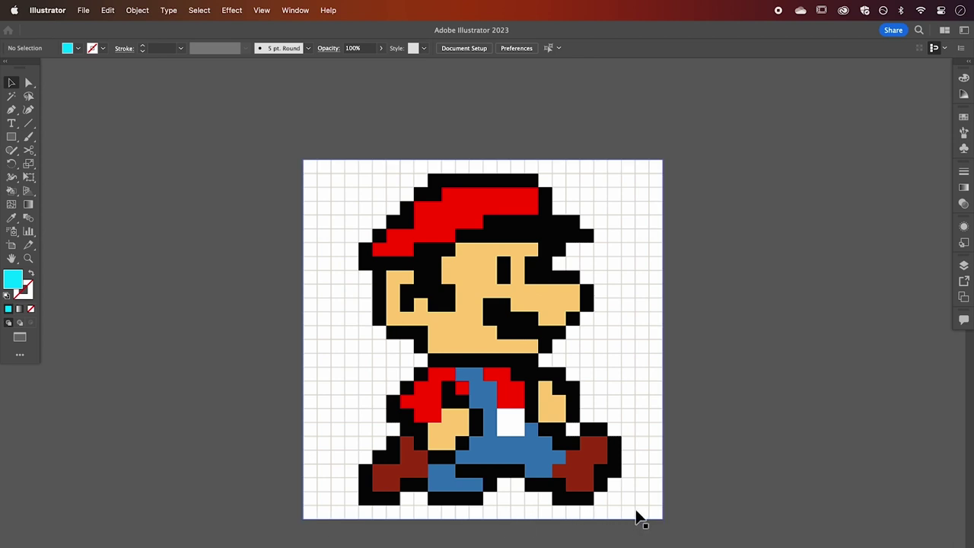
Turn the Mario image into a 26 × 26 tile object mosaic
left_click(607, 426)
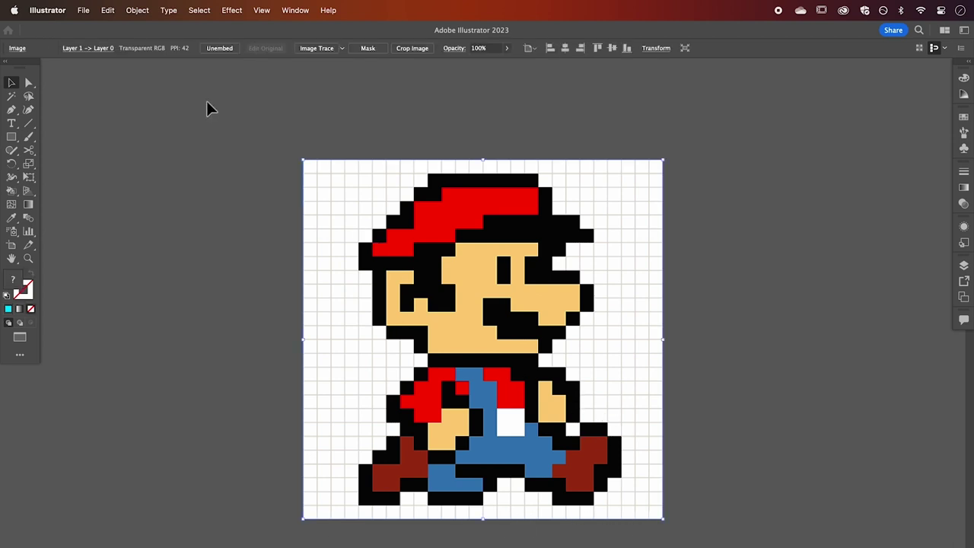
left_click(138, 10)
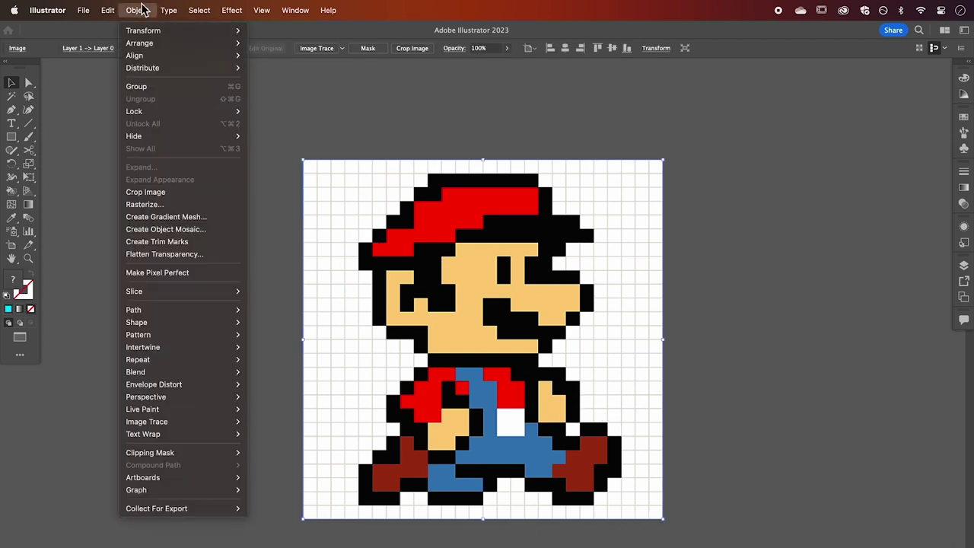
left_click(161, 232)
double_click(208, 190)
type("2")
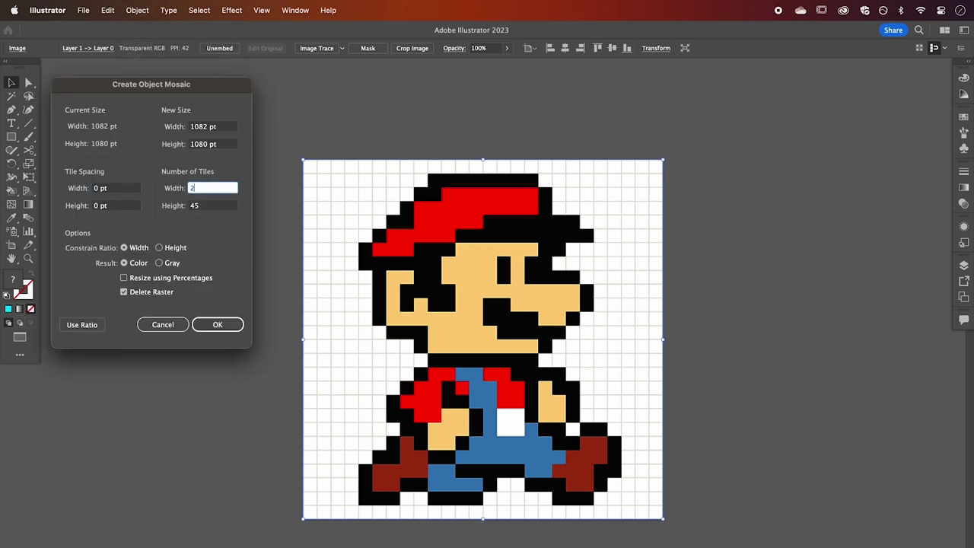
type("6")
double_click(207, 206)
type("2")
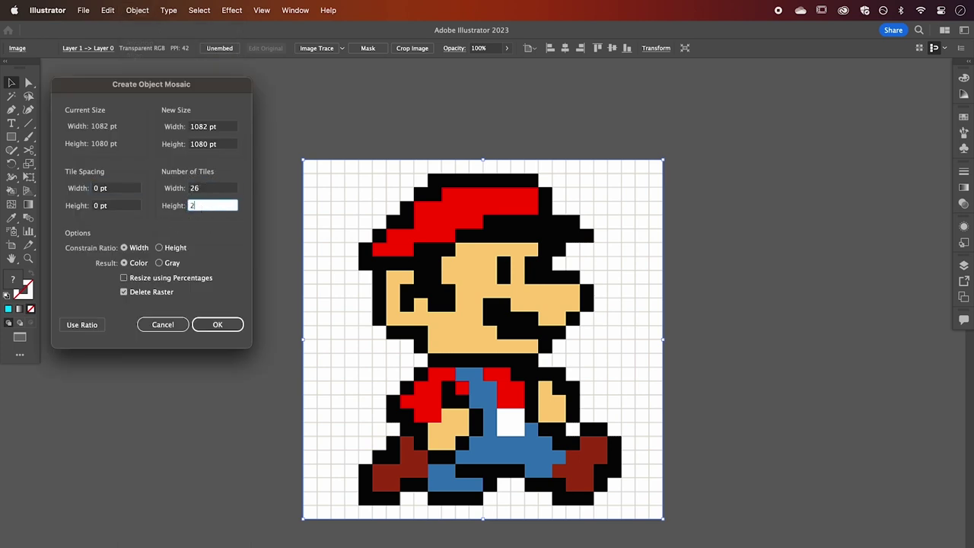
type("6")
left_click(204, 325)
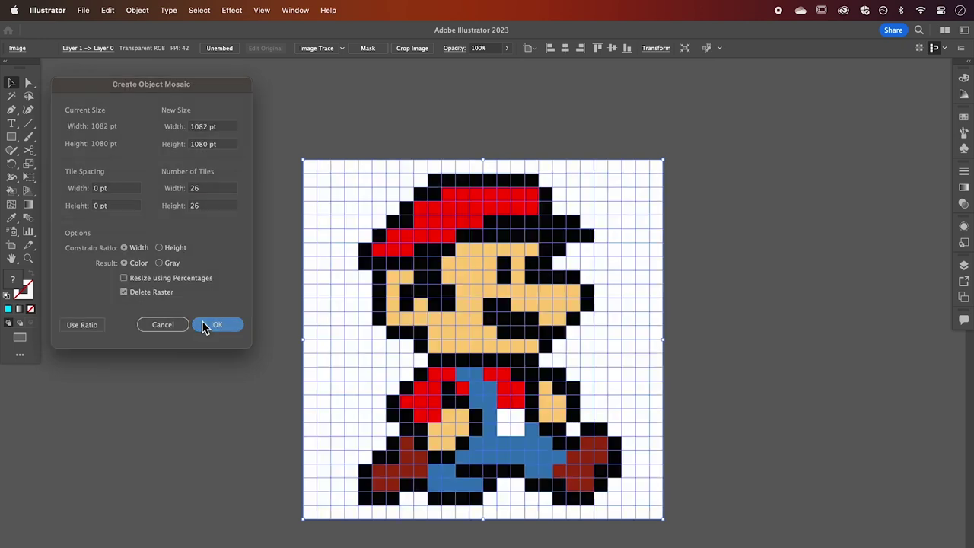
Deselect the new Mario tile grid and zoom in on it
left_click(268, 342)
scroll(403, 326, "up", 5)
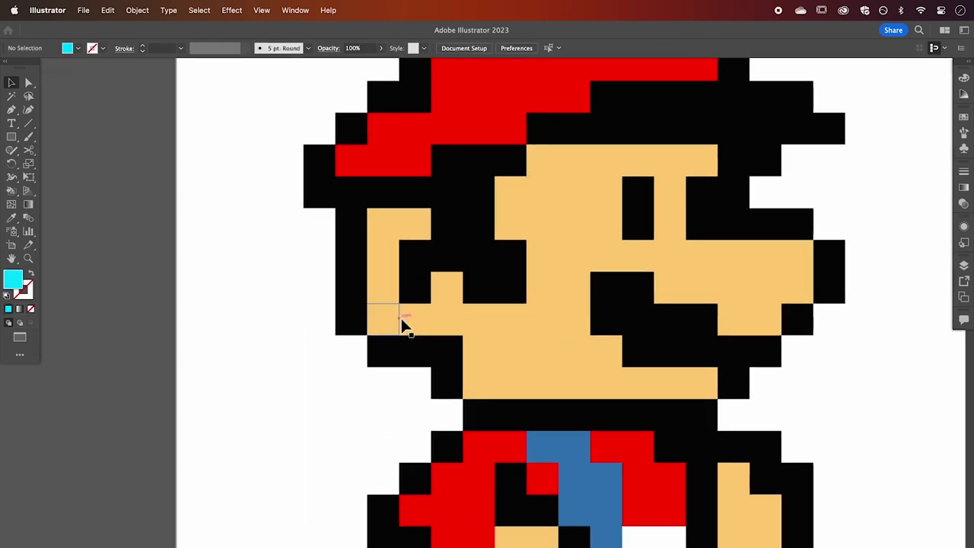
scroll(404, 326, "up", 3)
scroll(401, 327, "up", 2)
key("a")
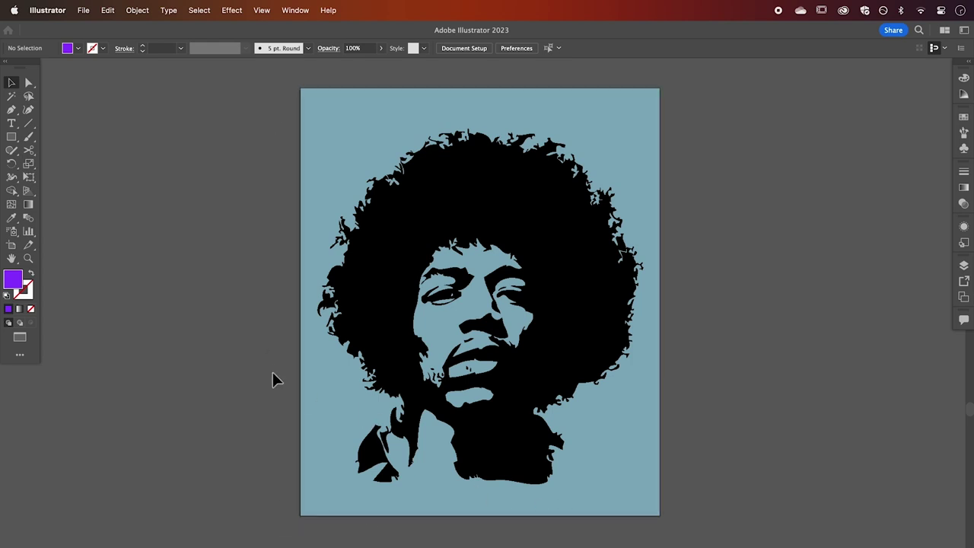
Mosaic the silhouette portrait at 100 tiles wide, using Use Ratio for 119 tiles high
left_click_drag(280, 375, 327, 409)
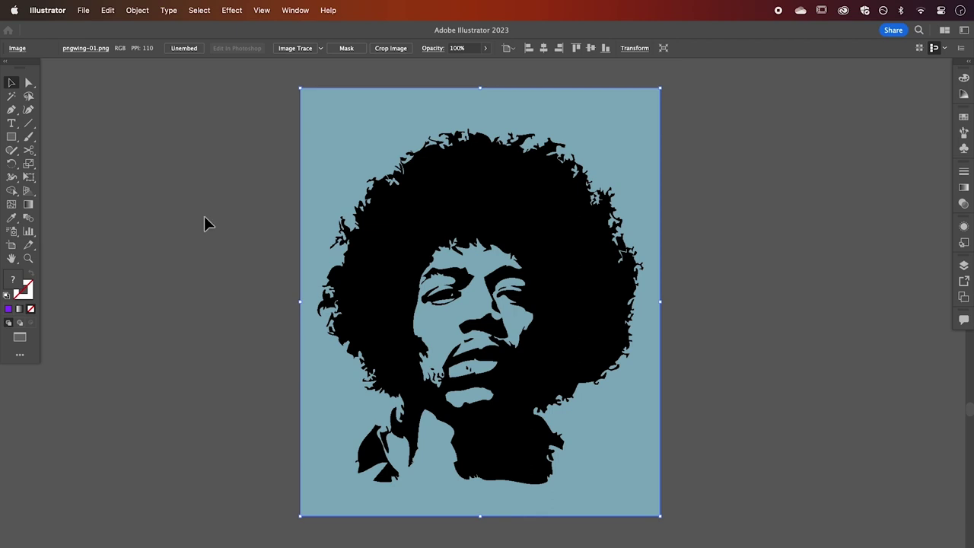
left_click(137, 11)
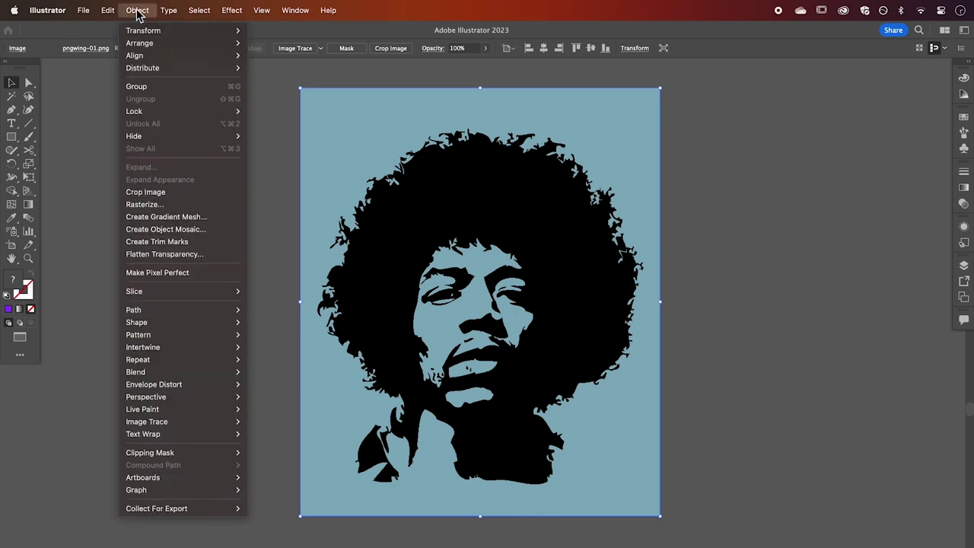
left_click(178, 229)
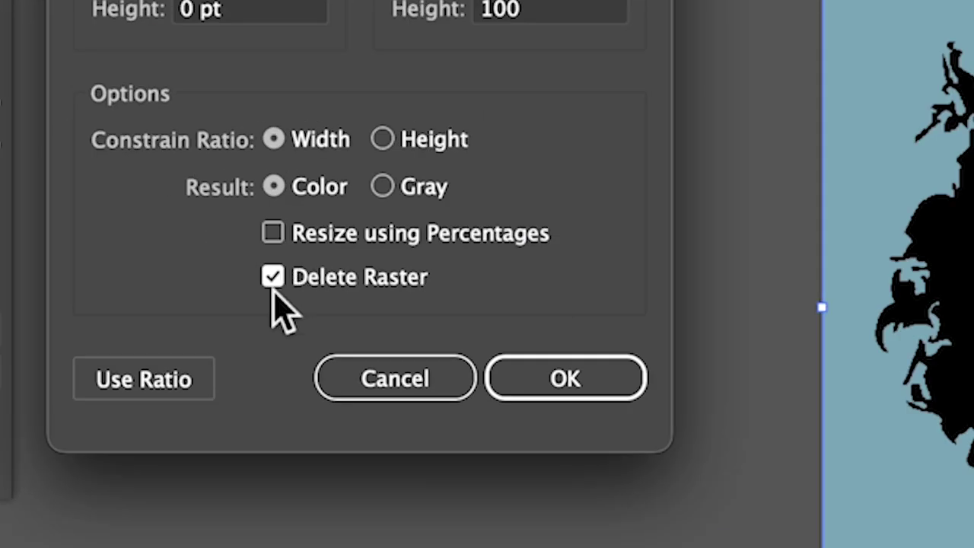
left_click(92, 327)
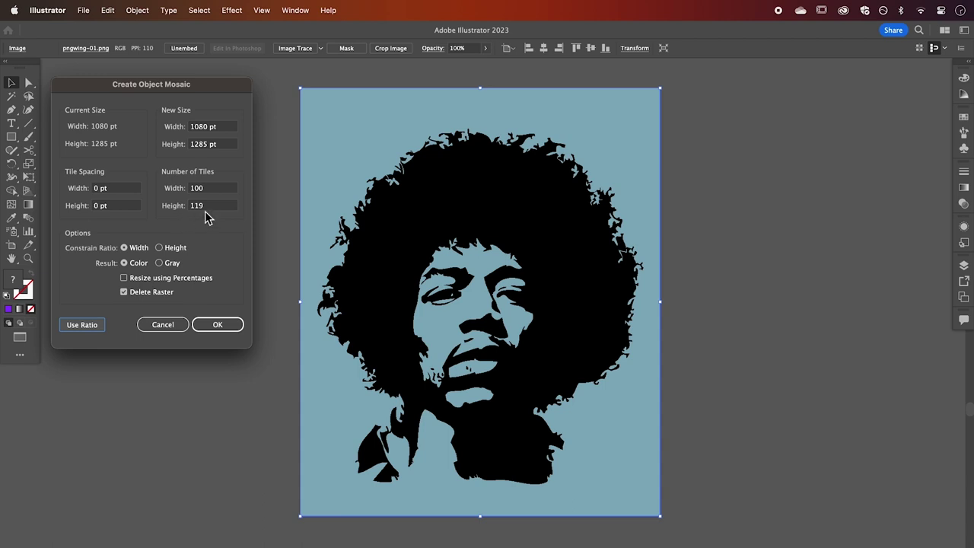
left_click(214, 325)
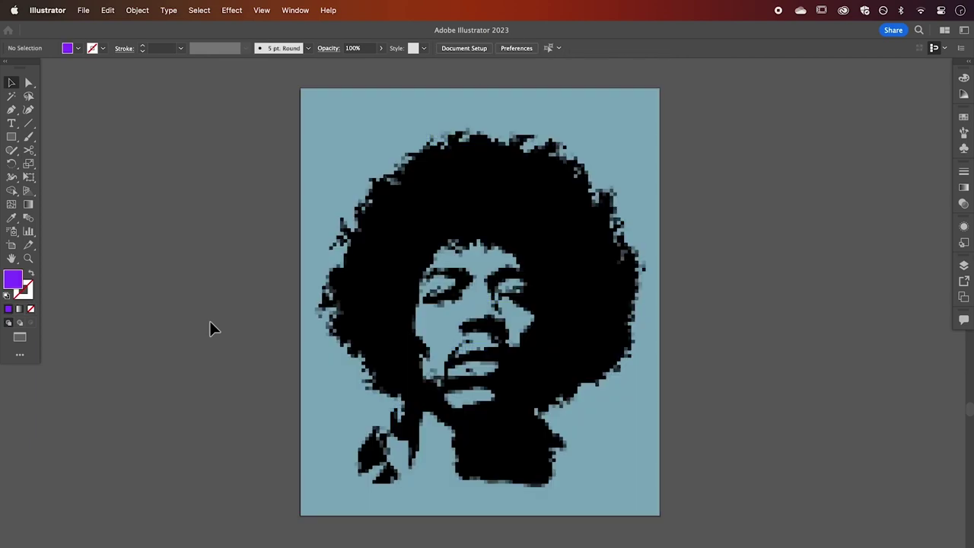
Delete the pale blue background tiles and the grey tiles, then deselect and fit the view
left_click(12, 96)
left_click(348, 142)
key("Delete")
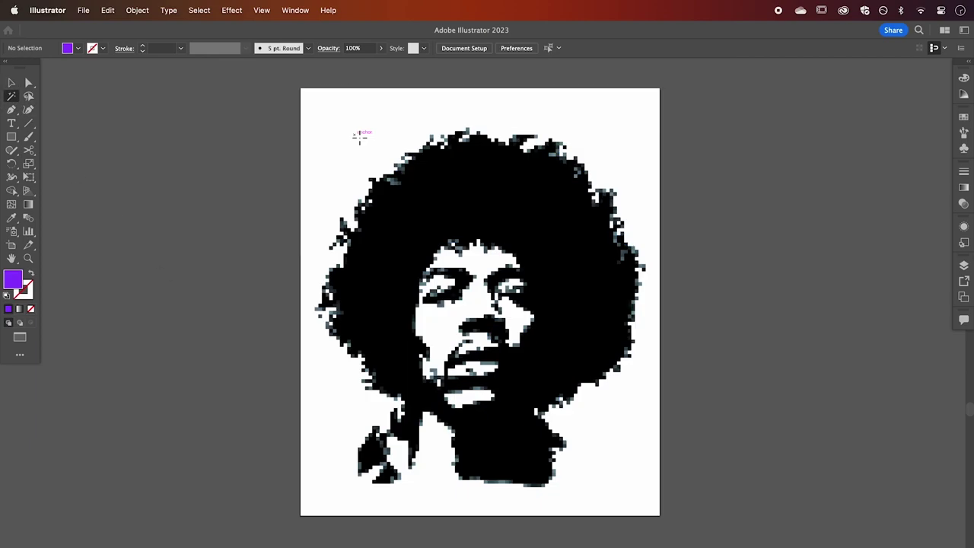
key("super+equal")
left_click(509, 283)
key("Delete")
key("v")
key("super+a")
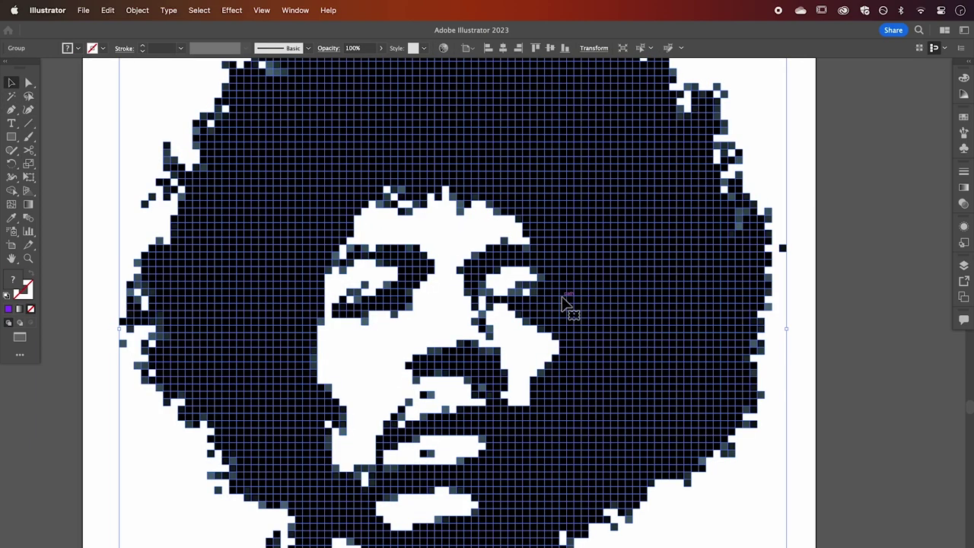
key("super+shift+a")
key("super+0")
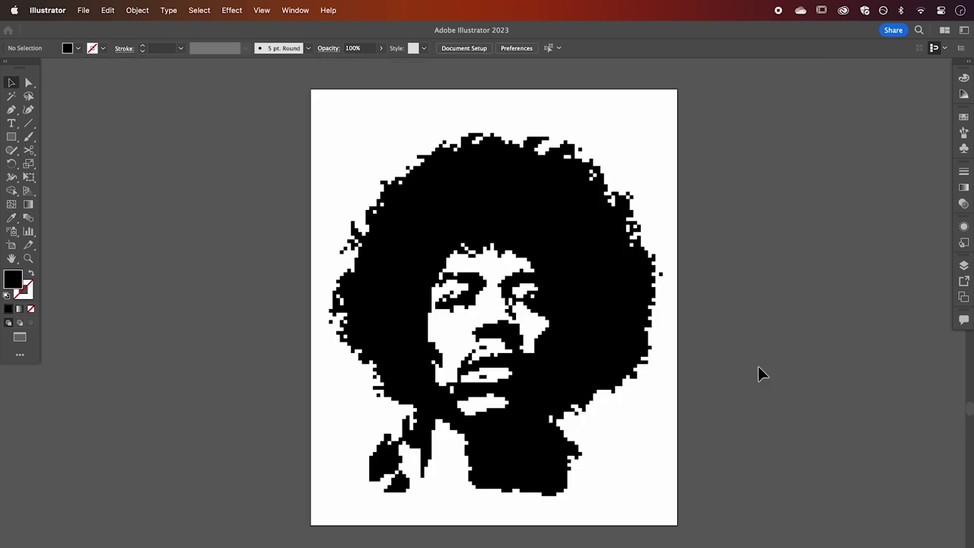